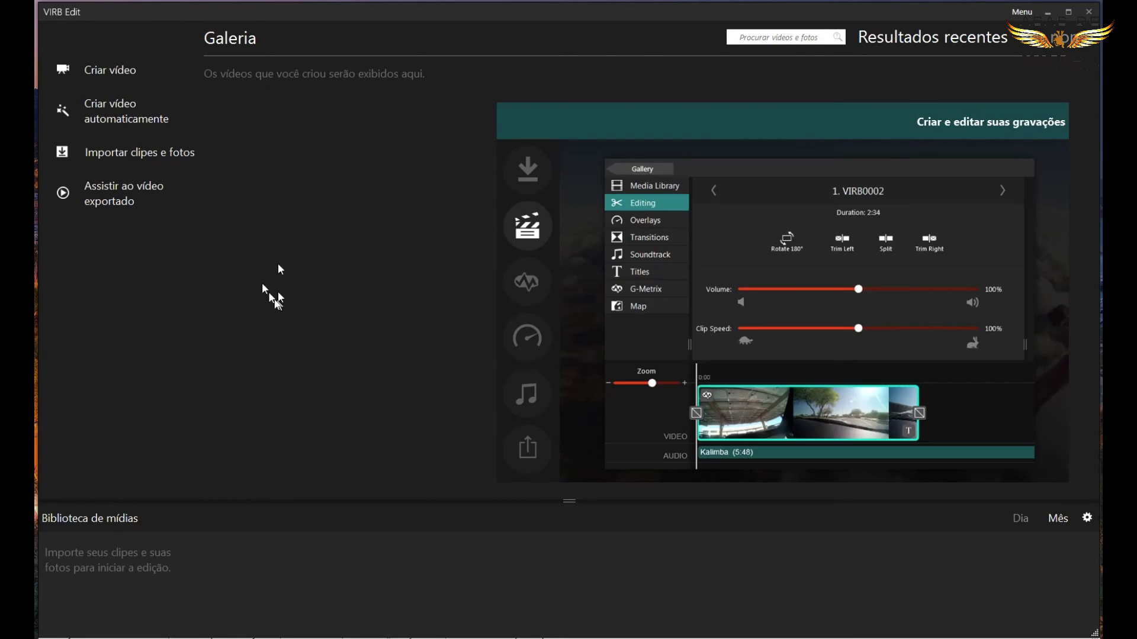
Step: Import the clips GH010270.MP4 and GH020270.MP4 from the EP 106 project folder on drive D: without copying them to the clip library
click(134, 151)
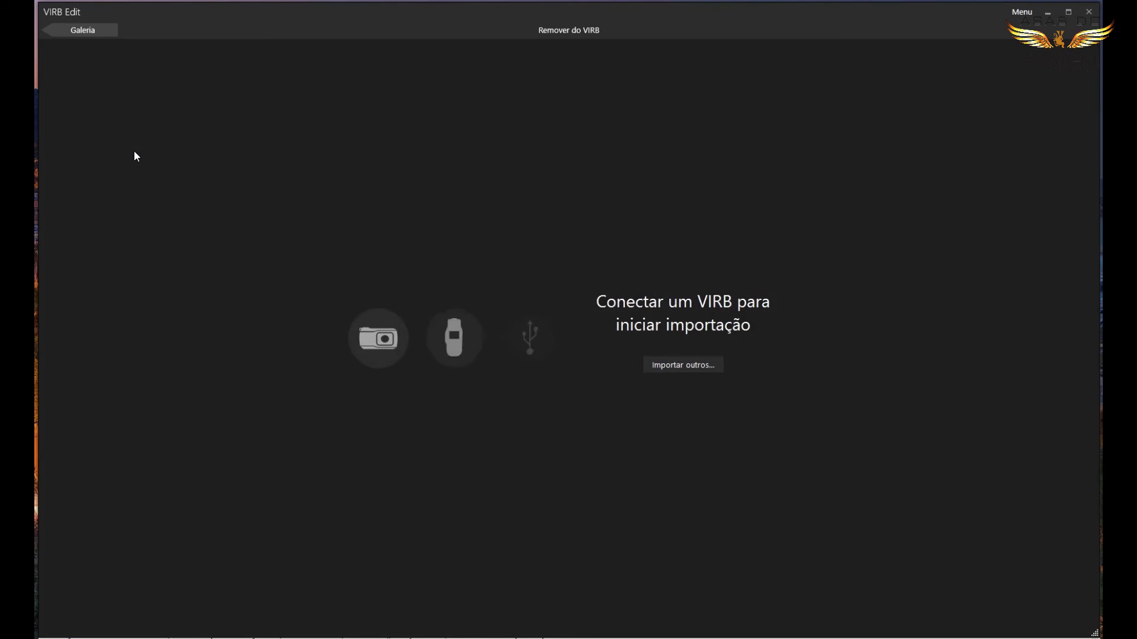
click(681, 364)
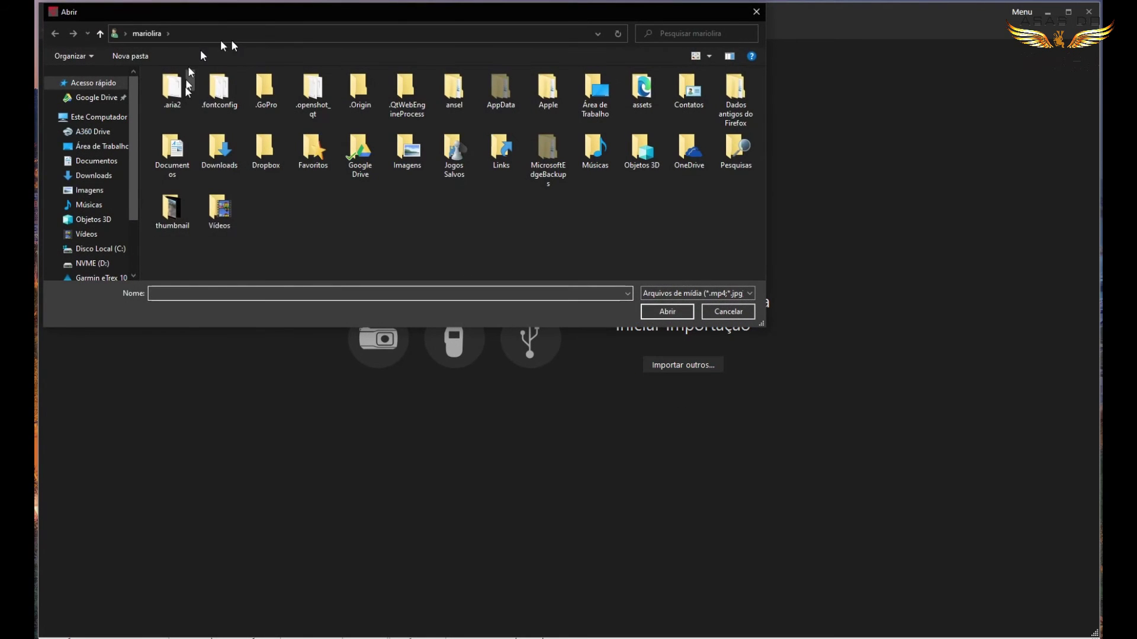
click(91, 263)
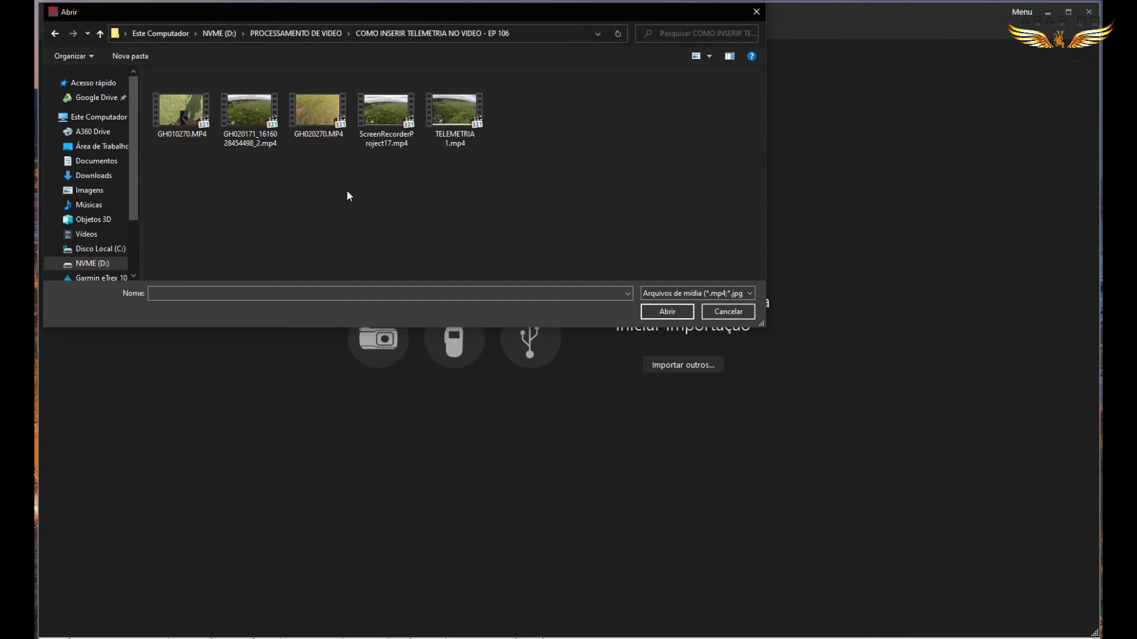
click(176, 115)
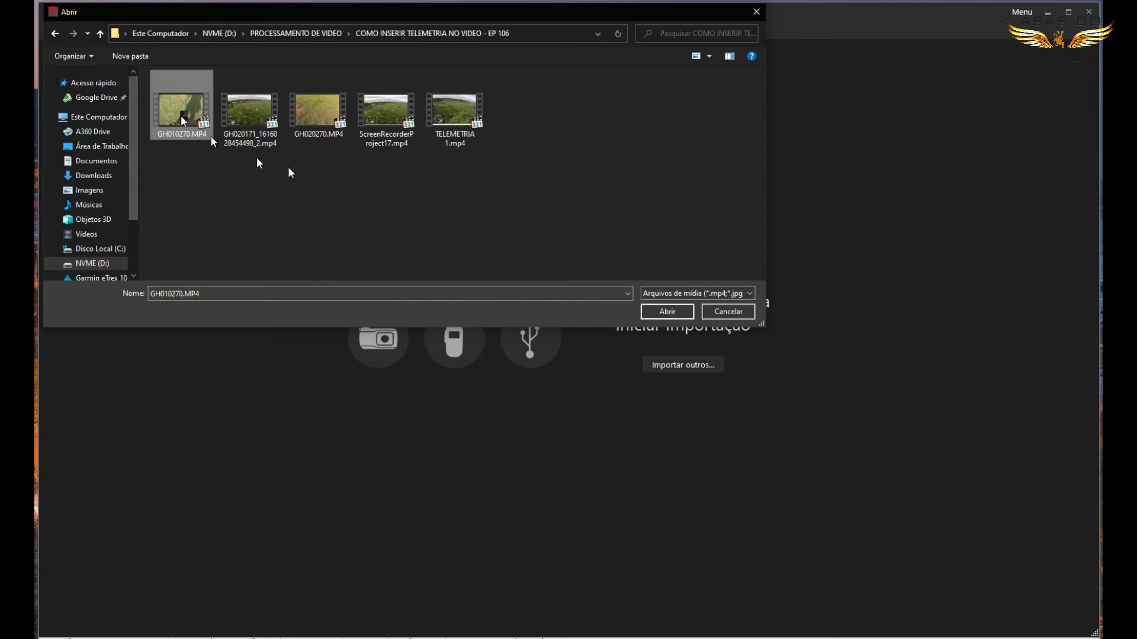
ctrl+click(328, 106)
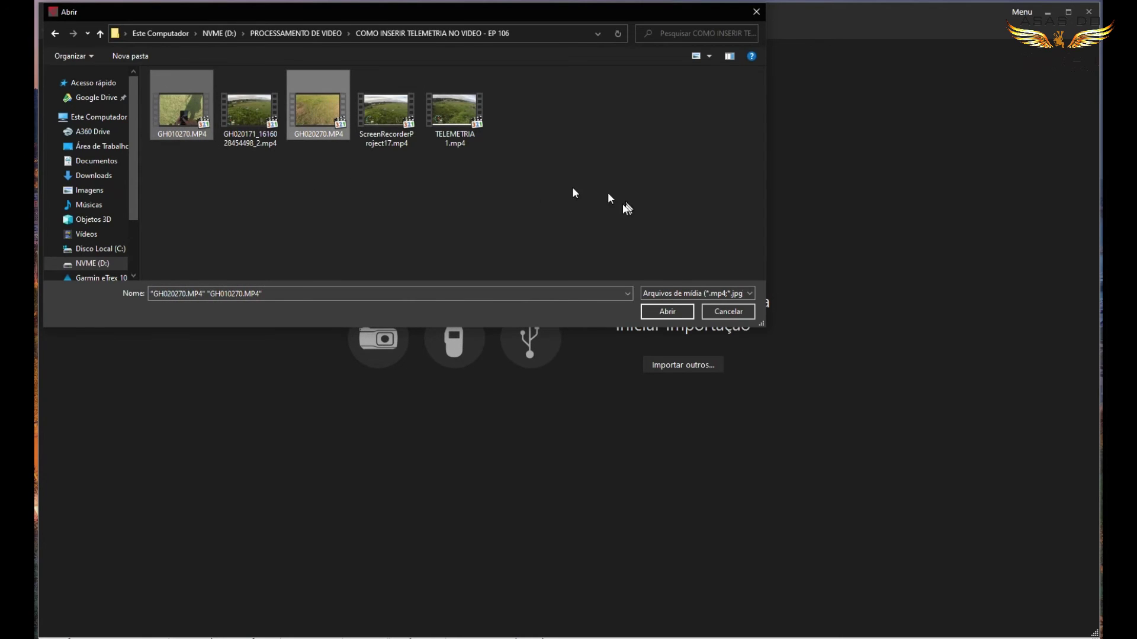
click(670, 309)
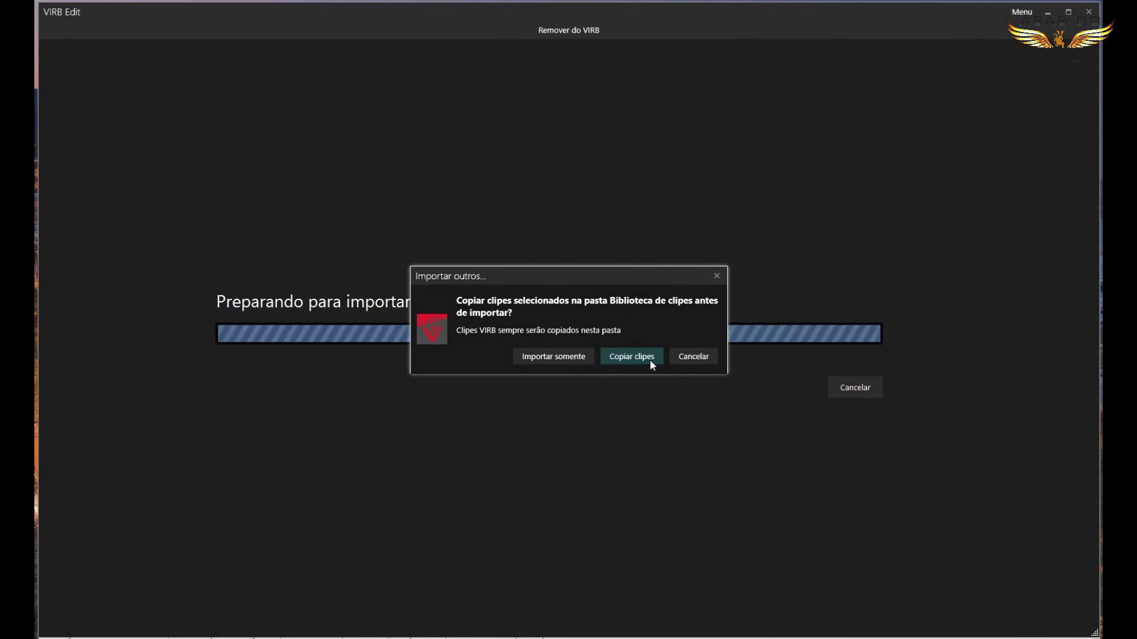
click(560, 357)
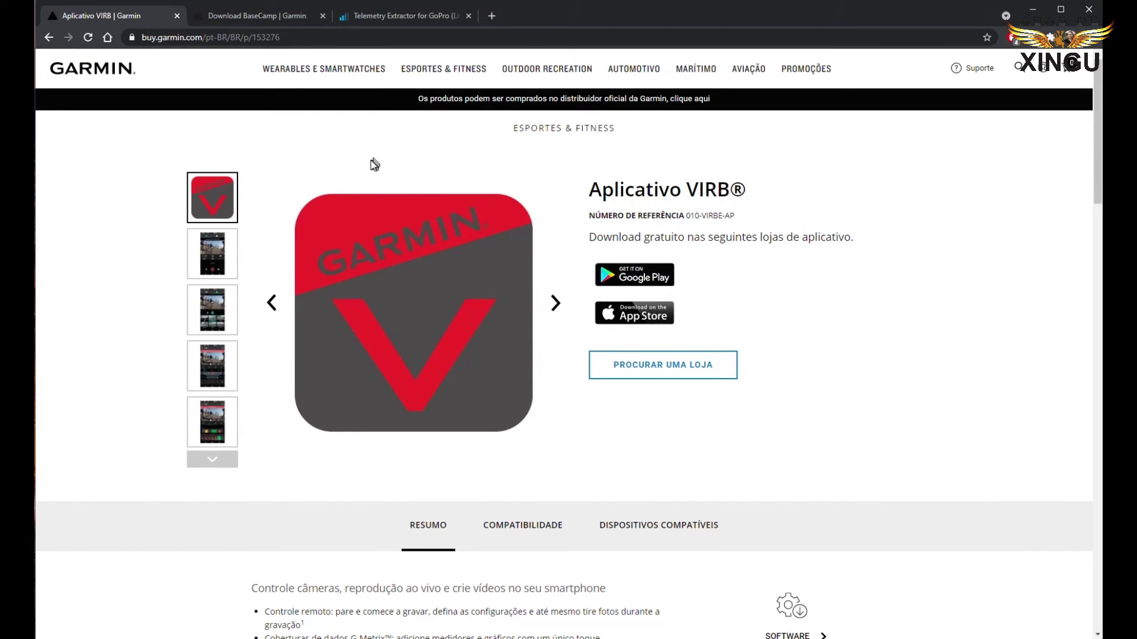
Step: Switch to the free version of Telemetry Extractor for GoPro in the browser and load GH010270.MP4 from the project folder
click(406, 18)
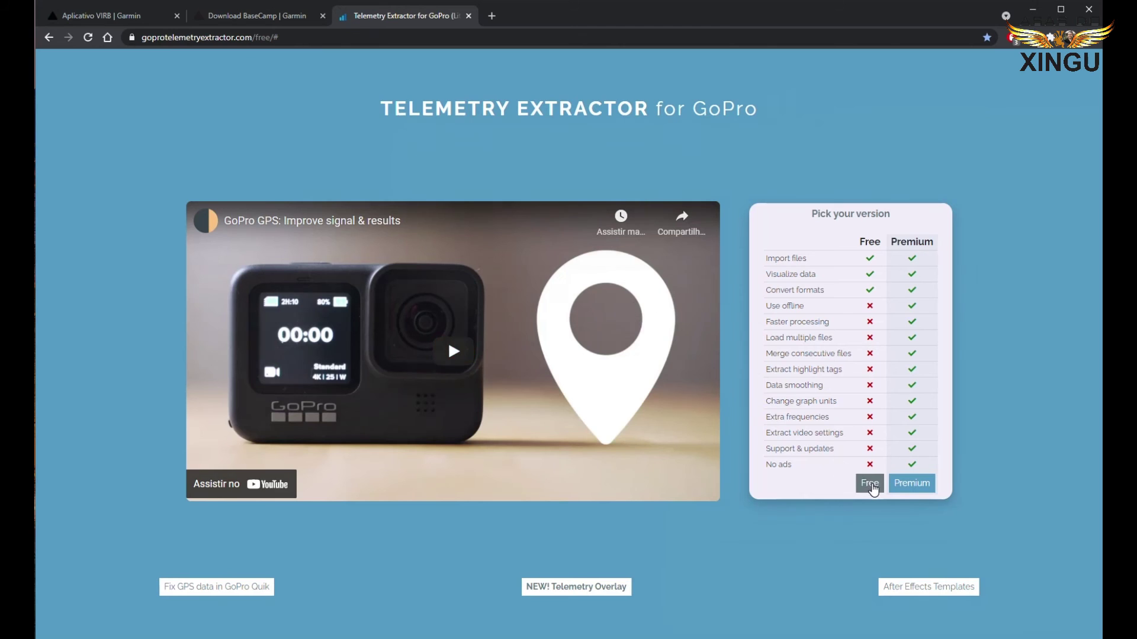
click(871, 483)
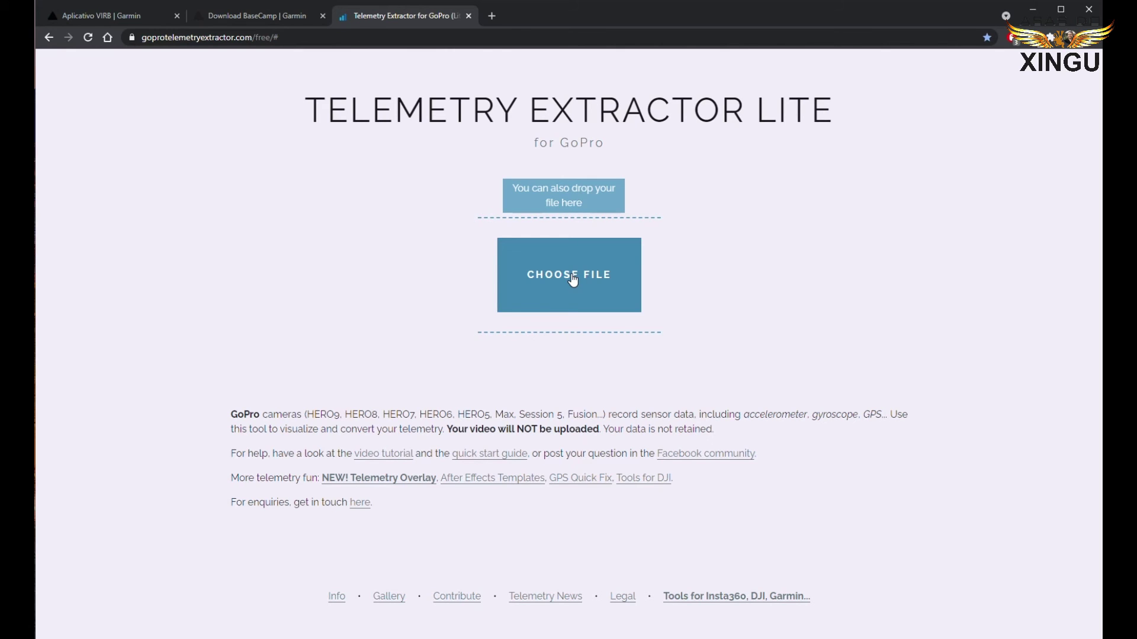
key(alt+Tab)
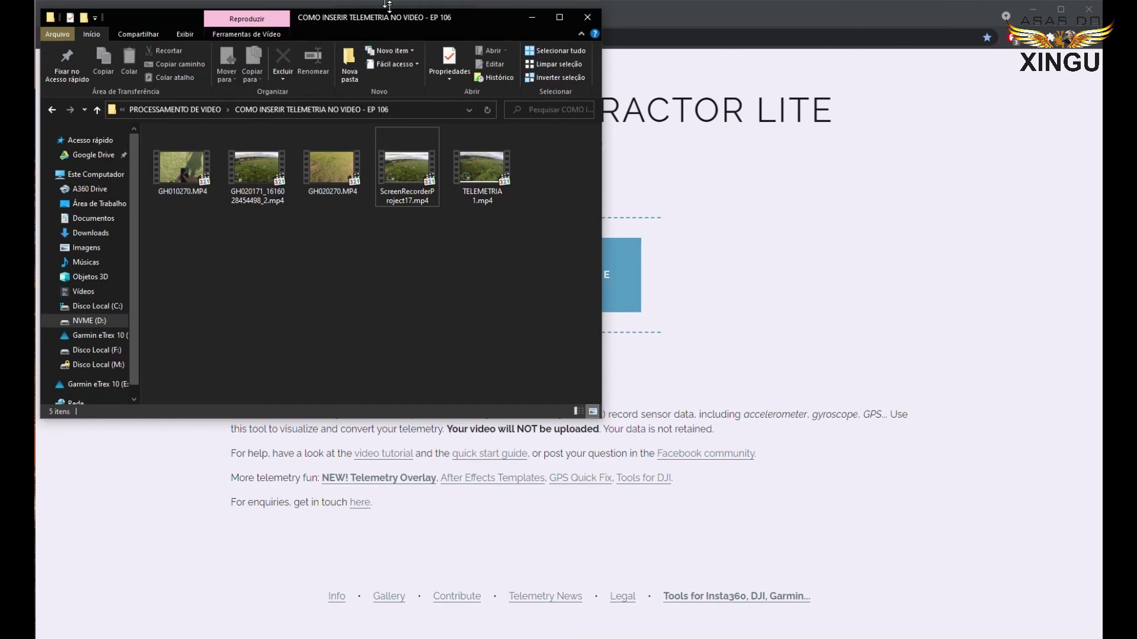
drag(418, 18, 459, 354)
drag(235, 524, 593, 289)
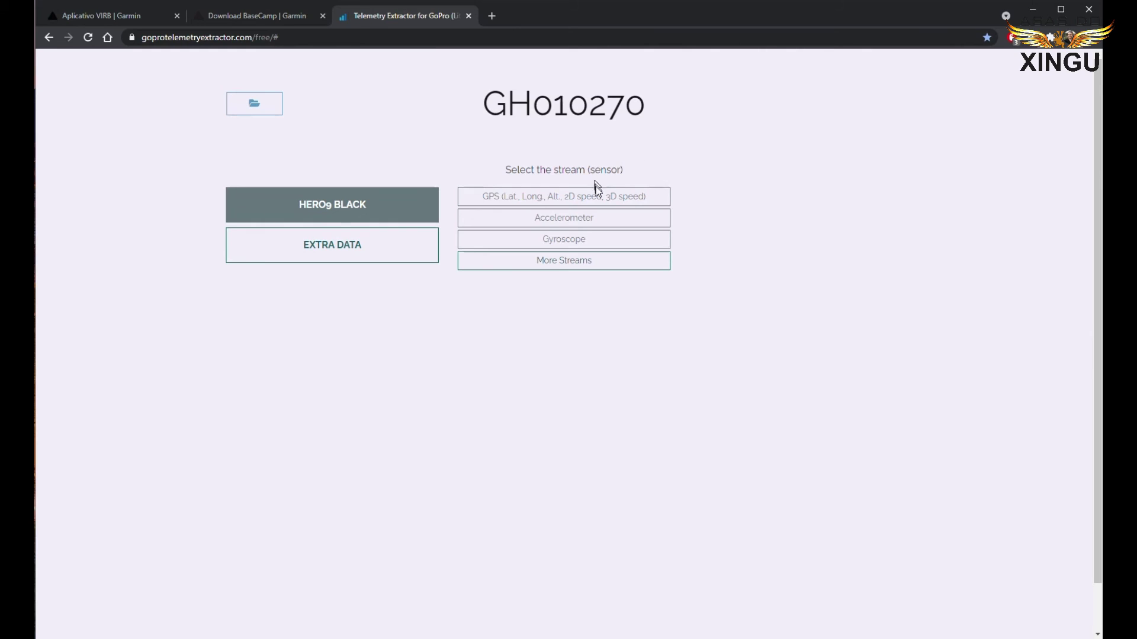
Step: Export the GPS stream of GH010270 in Virb Edit format with Base Time set to GPS
click(569, 205)
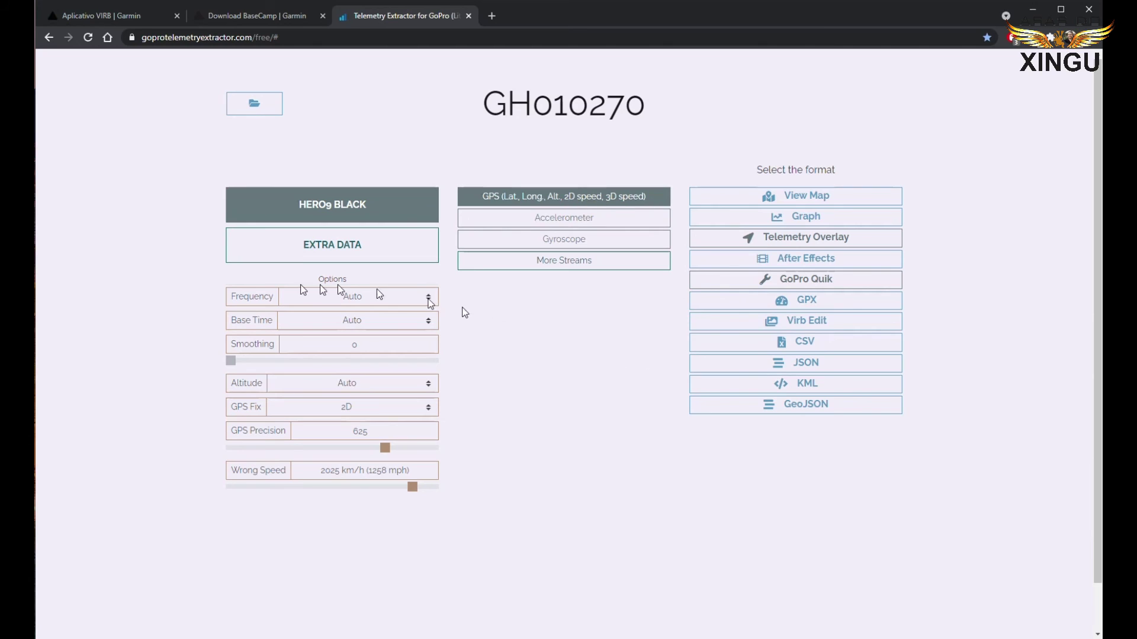
click(429, 322)
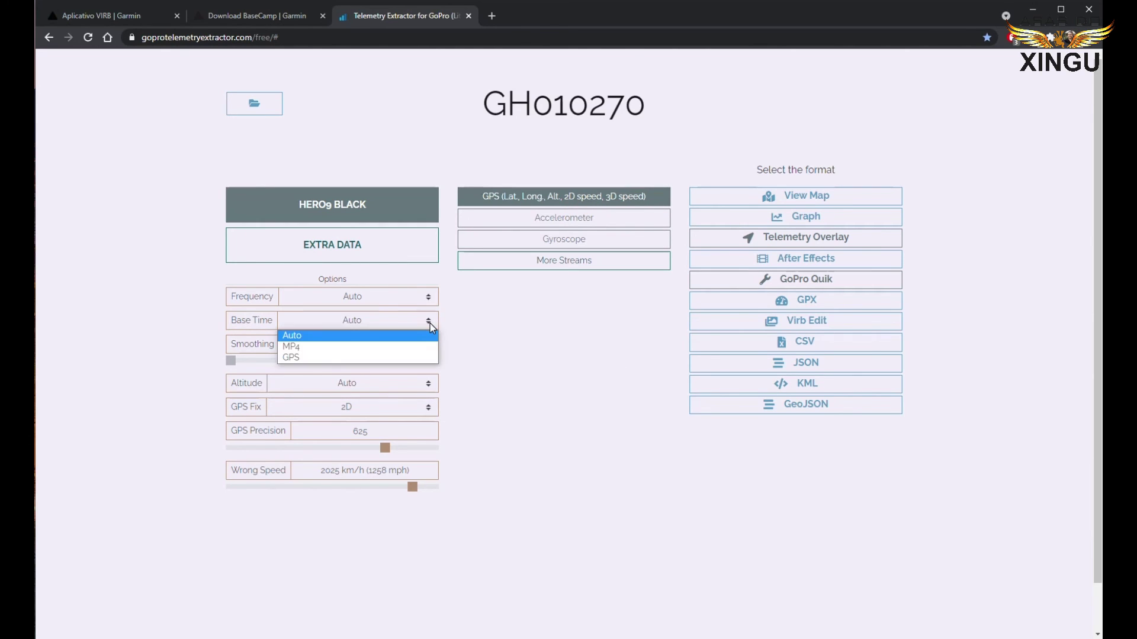
click(409, 357)
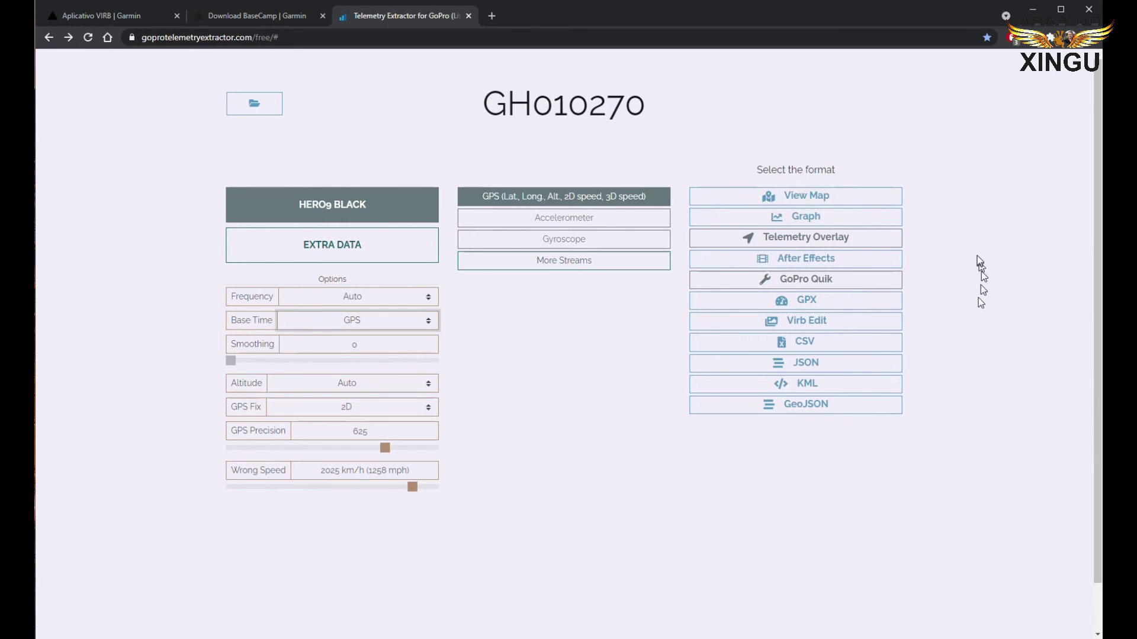
click(803, 327)
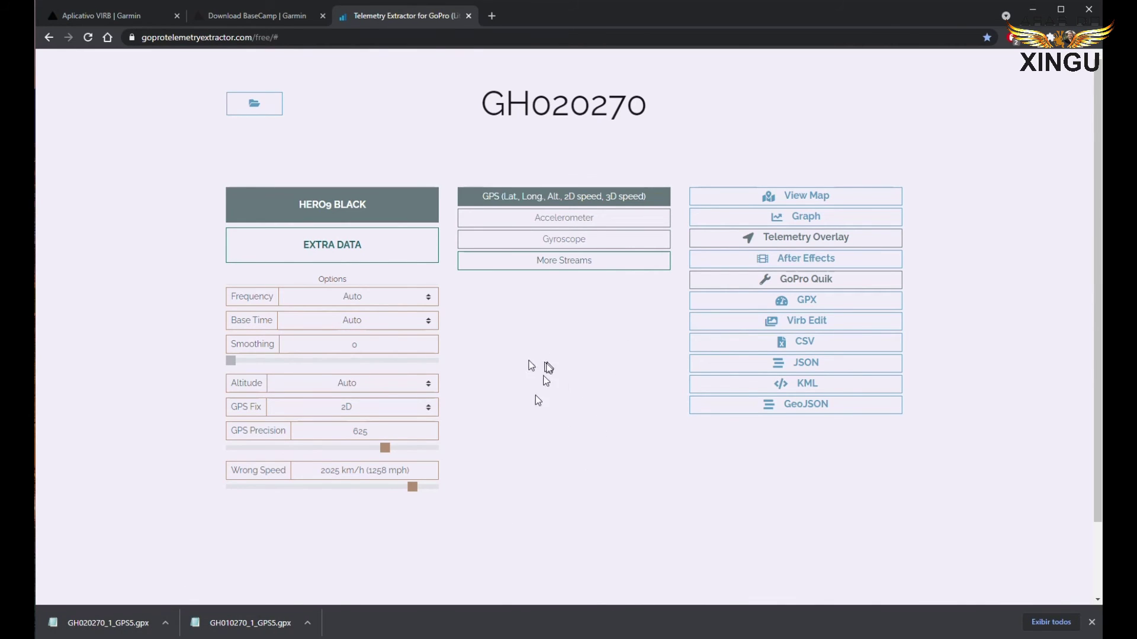
Step: Copy GH010270_1_GPS5.gpx and GH020270_1_GPS5.gpx from Downloads into the folder COMO INSERIR TELEMETRIA NO VIDEO - EP 106
click(308, 622)
click(376, 579)
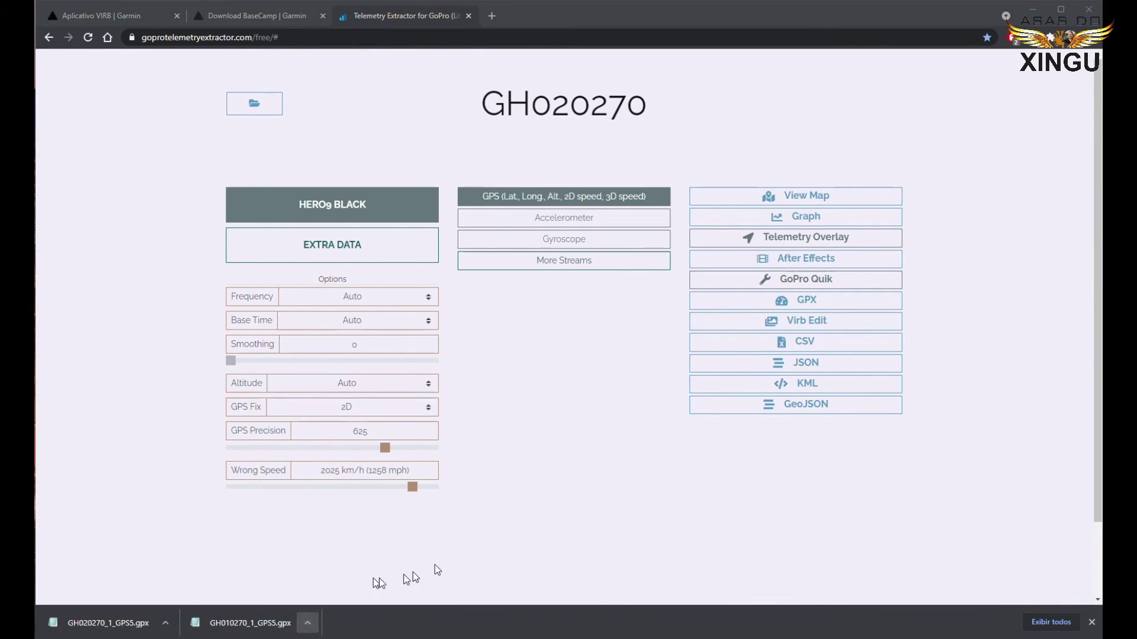
drag(348, 552, 275, 510)
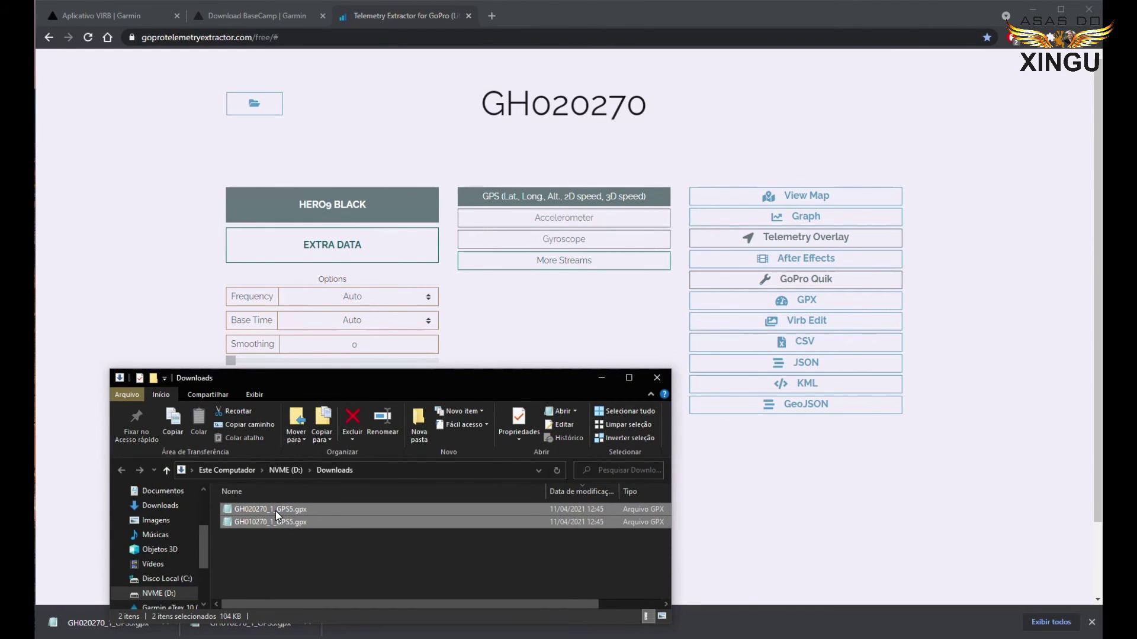
click(658, 378)
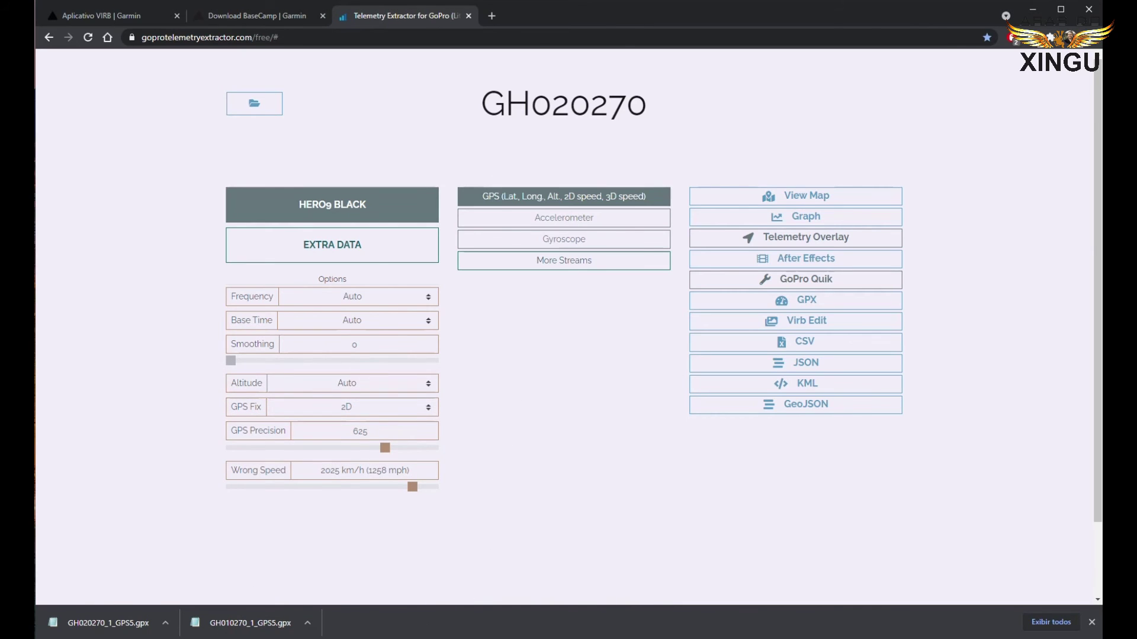
key(alt+Tab)
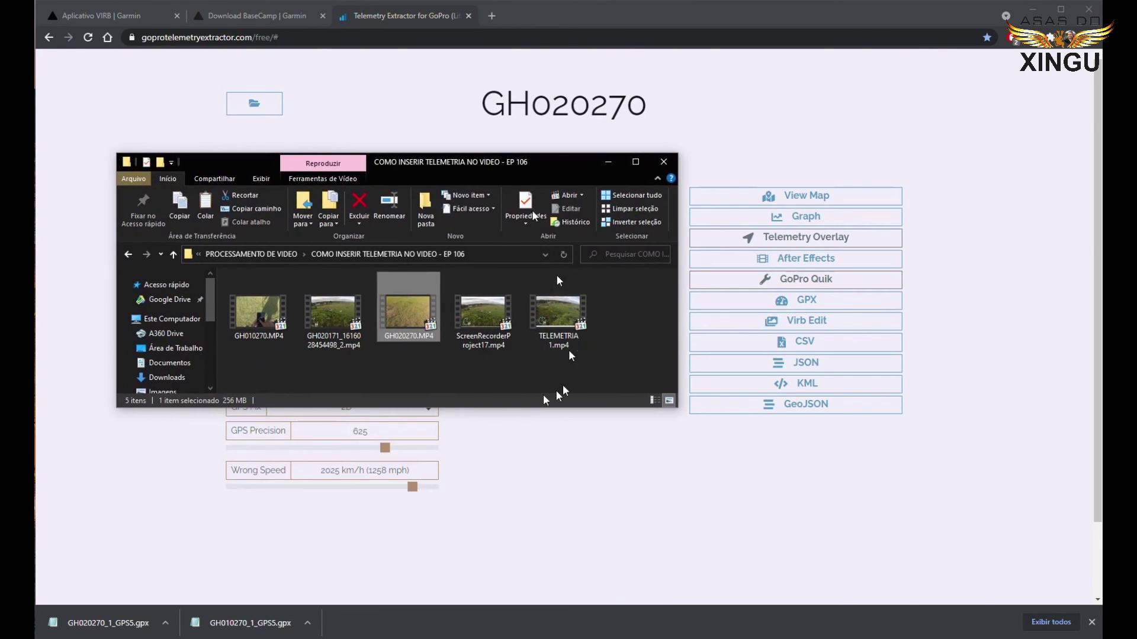
click(452, 377)
key(ctrl+v)
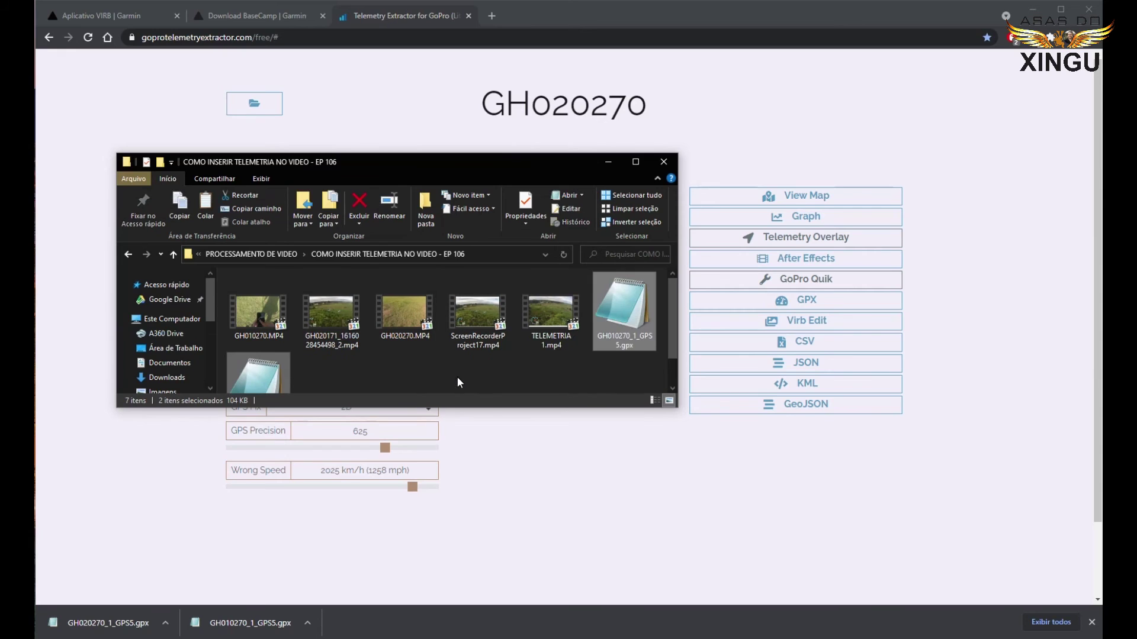
drag(436, 152, 428, 66)
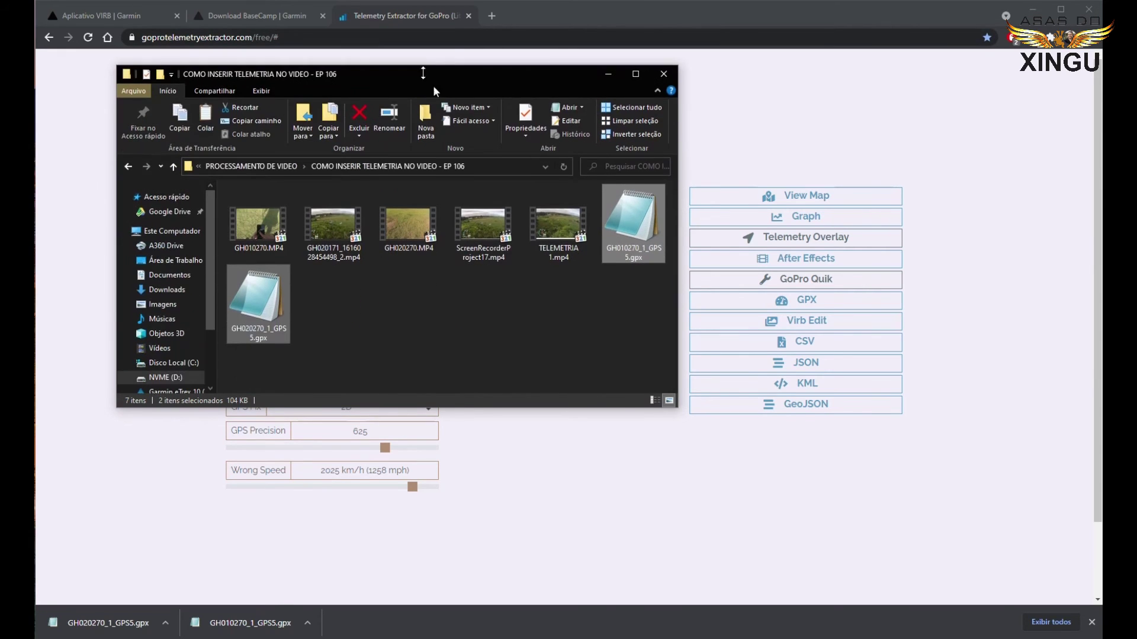
click(651, 337)
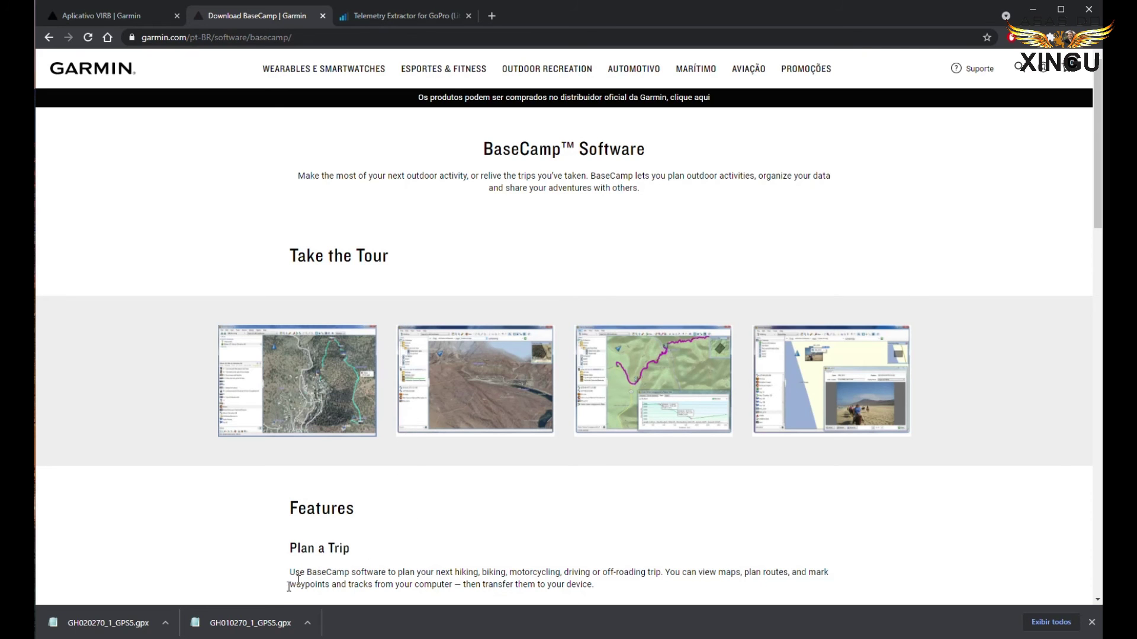
Step: Switch to Garmin BaseCamp and view the 10 ABR 2021 16:17 and 16:57 tracks in the eTrex 10's internal storage
key(alt+Tab)
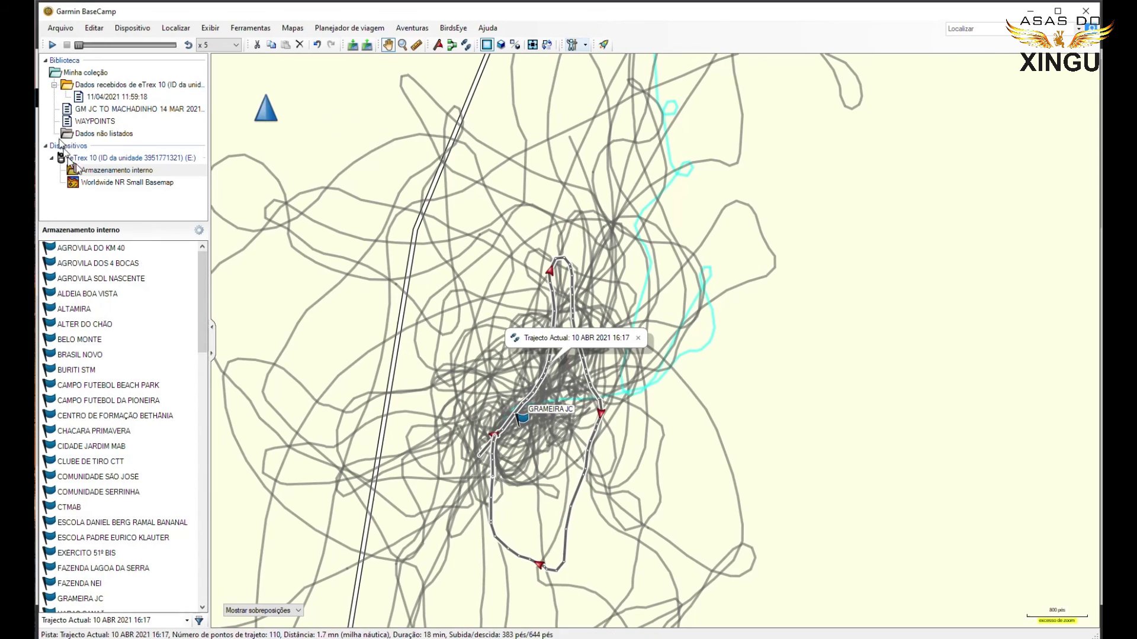
click(128, 167)
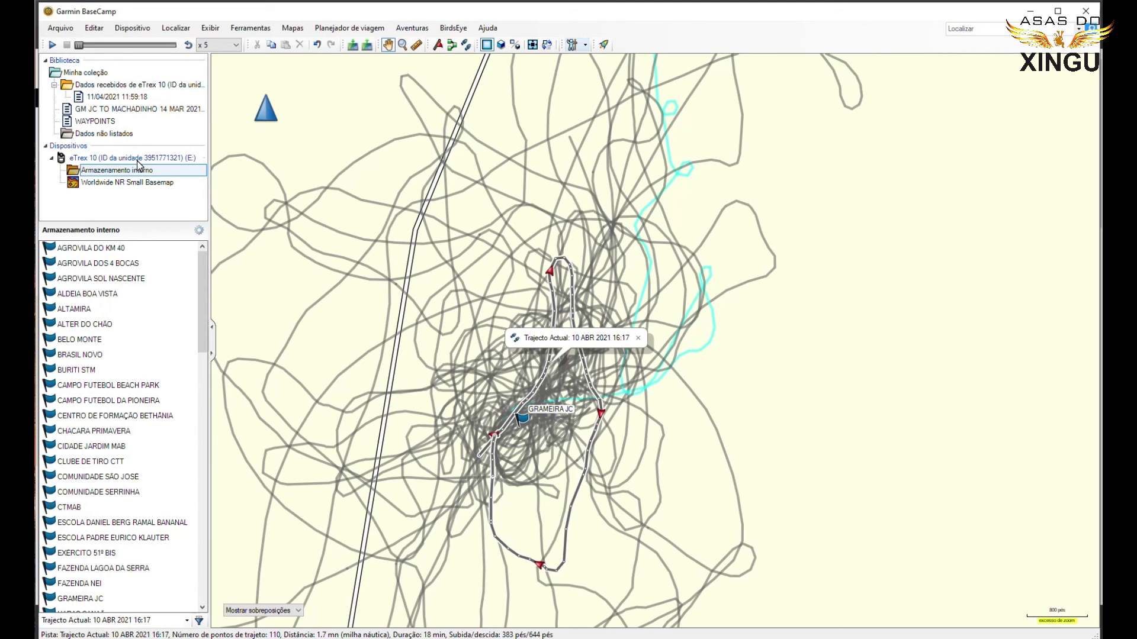
drag(202, 278, 209, 483)
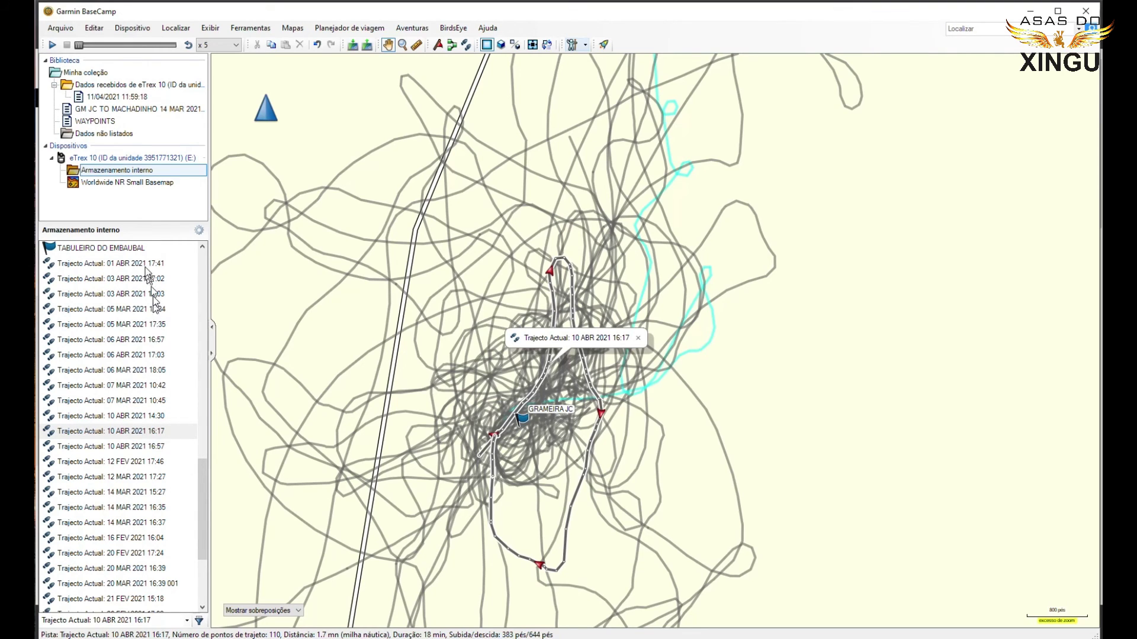
click(151, 437)
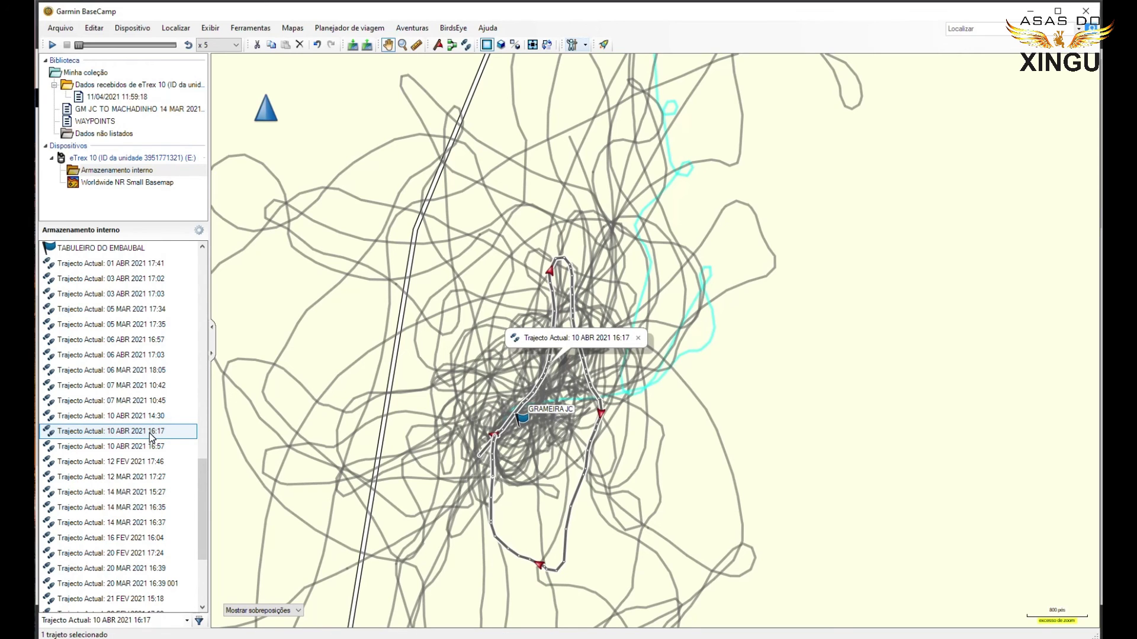
scroll(153, 438, down, 3)
click(172, 311)
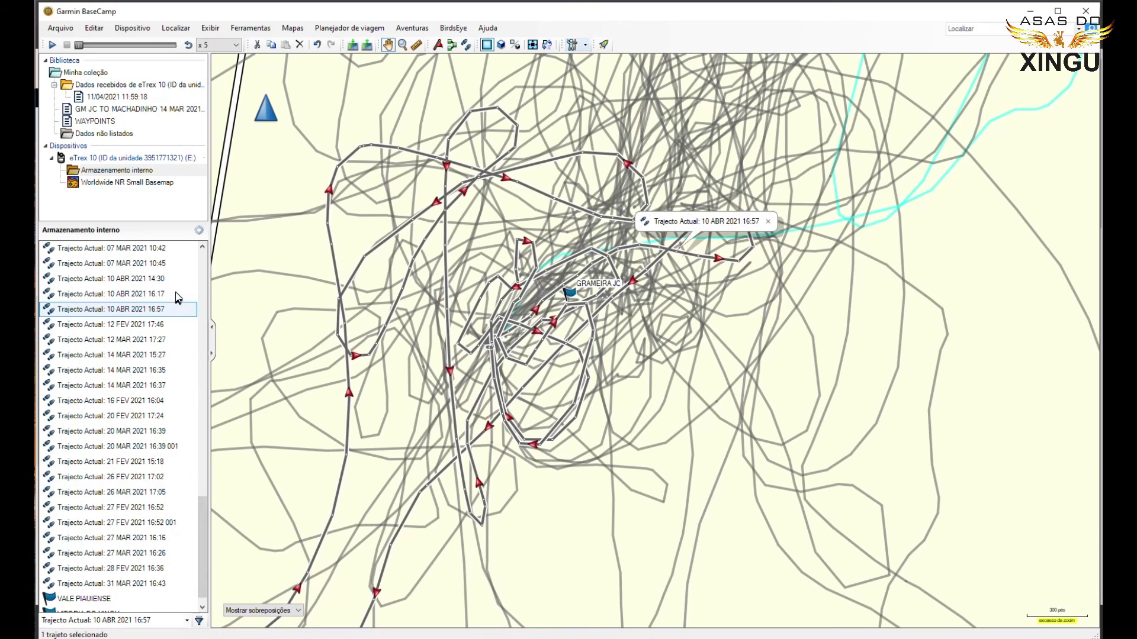